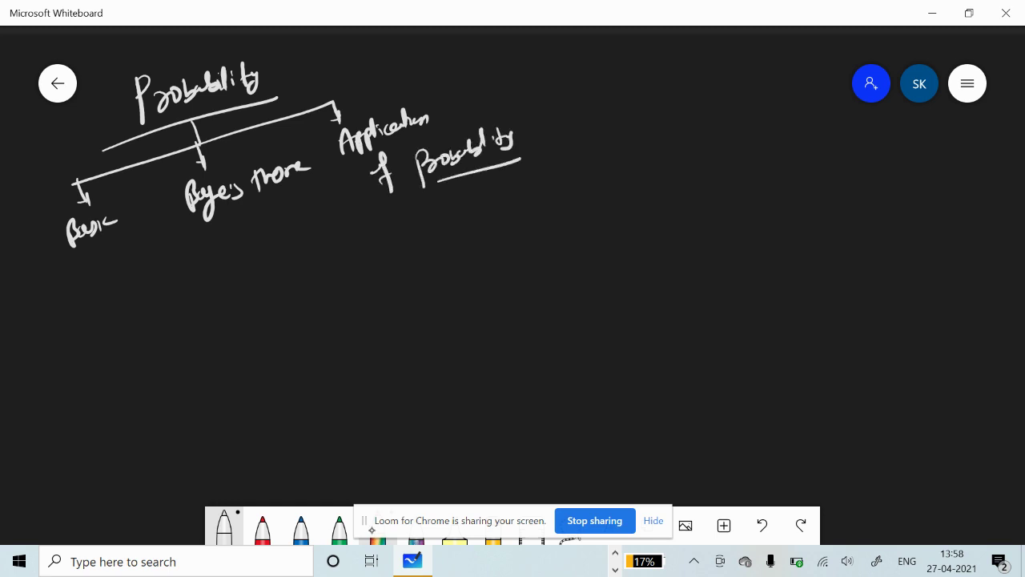
Step: Box the word Basic and write a circled 'Basic' heading below the tree
drag(46, 226, 50, 261)
mouse_move(43, 228)
mouse_down()
mouse_move(57, 258)
mouse_move(122, 196)
mouse_move(132, 234)
mouse_move(46, 261)
mouse_up()
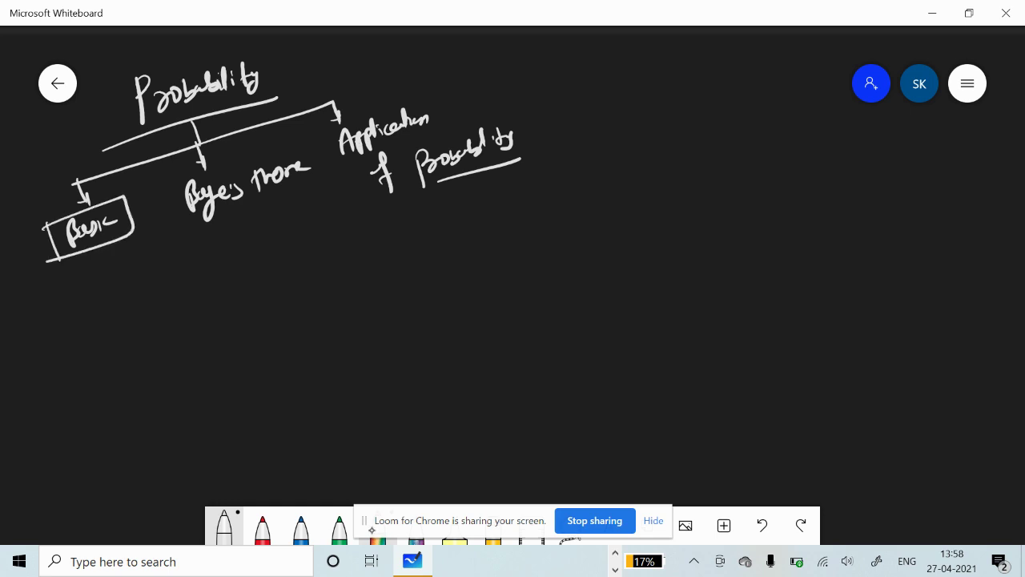
mouse_move(357, 240)
mouse_down()
mouse_move(358, 262)
mouse_move(407, 240)
mouse_move(401, 215)
mouse_up()
drag(350, 271, 398, 262)
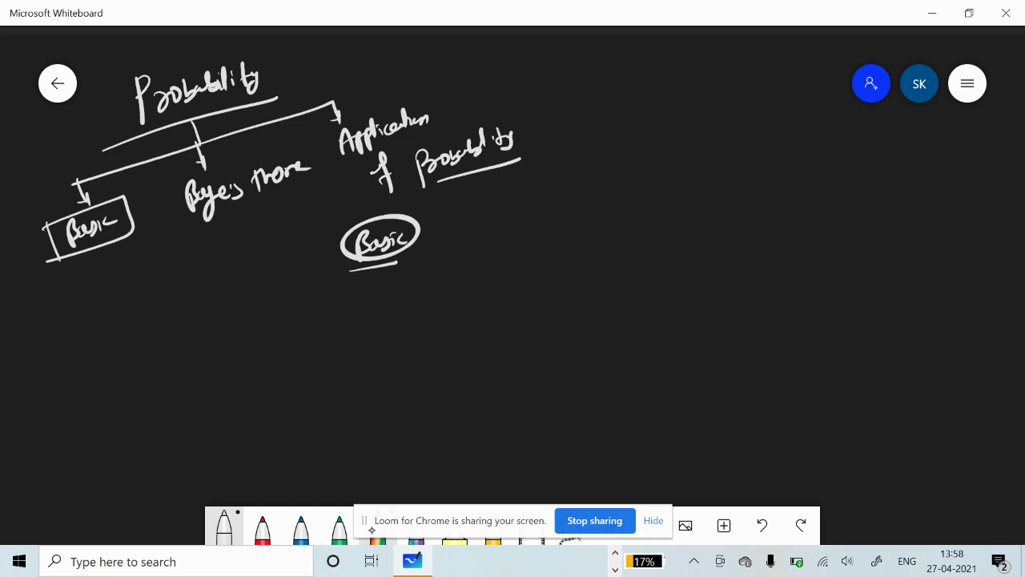
Step: Write 'Probability of an event = P(E) =' under the heading
mouse_move(207, 343)
mouse_down()
mouse_move(209, 380)
mouse_move(207, 354)
mouse_move(276, 346)
mouse_up()
drag(282, 335, 298, 339)
drag(296, 336, 290, 364)
drag(335, 324, 344, 358)
drag(333, 346, 383, 330)
drag(387, 319, 401, 328)
mouse_move(424, 310)
mouse_down()
mouse_move(450, 310)
mouse_move(469, 295)
mouse_move(506, 306)
mouse_up()
mouse_move(519, 314)
mouse_down()
mouse_move(522, 300)
mouse_move(535, 309)
mouse_move(556, 283)
mouse_move(557, 308)
mouse_move(587, 278)
mouse_up()
drag(580, 289, 590, 284)
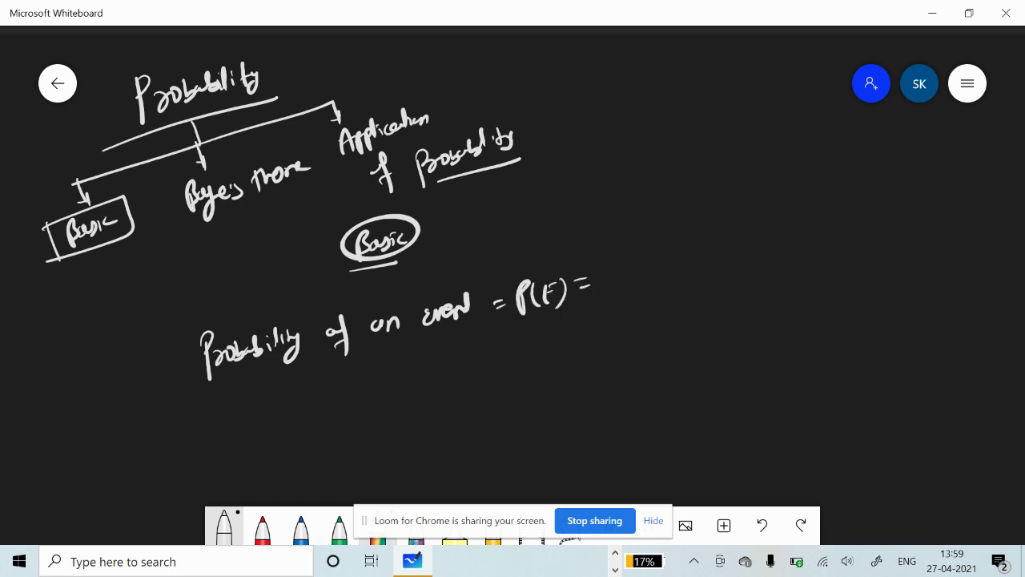
Step: Complete the definition as favourable cases over sample space = m/n
mouse_move(628, 243)
mouse_down()
mouse_move(712, 240)
mouse_move(713, 249)
mouse_move(781, 241)
mouse_up()
drag(630, 300, 814, 261)
mouse_move(663, 303)
mouse_down()
mouse_move(643, 323)
mouse_move(666, 308)
mouse_move(690, 319)
mouse_move(707, 296)
mouse_move(725, 304)
mouse_move(749, 291)
mouse_move(764, 318)
mouse_move(768, 290)
mouse_move(798, 298)
mouse_up()
mouse_move(828, 252)
mouse_down()
mouse_move(856, 253)
mouse_move(891, 231)
mouse_move(901, 240)
mouse_up()
mouse_move(870, 255)
mouse_down()
mouse_move(905, 245)
mouse_move(901, 266)
mouse_up()
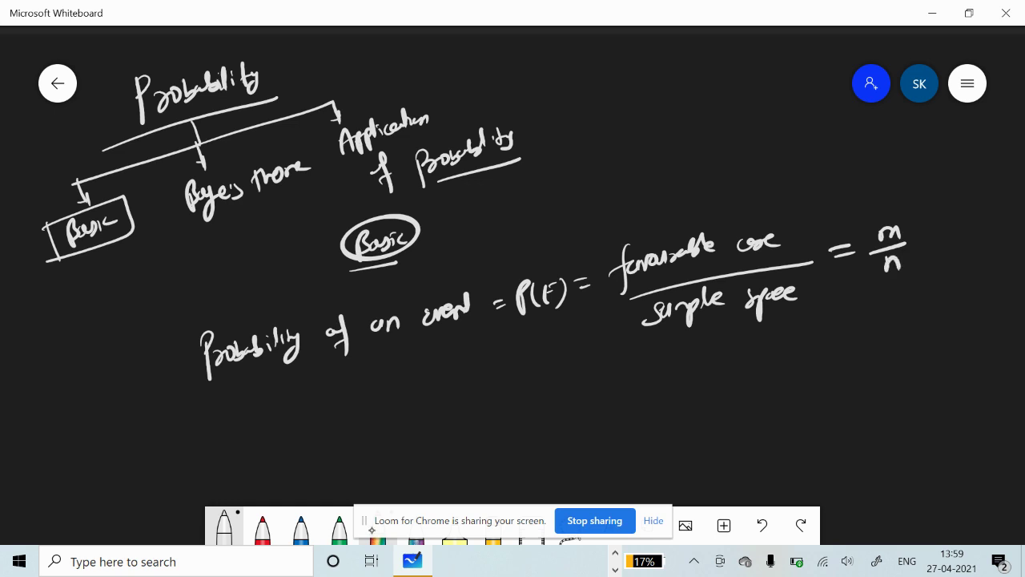
Step: Write P(E) = m/n below the definition and box it
drag(482, 400, 483, 435)
mouse_move(483, 405)
mouse_down()
mouse_move(485, 435)
mouse_move(492, 413)
mouse_move(507, 429)
mouse_move(516, 404)
mouse_move(533, 426)
mouse_up()
drag(559, 402, 574, 407)
mouse_move(592, 400)
mouse_down()
mouse_move(602, 386)
mouse_move(614, 395)
mouse_up()
mouse_move(584, 407)
mouse_down()
mouse_move(611, 397)
mouse_move(623, 427)
mouse_up()
drag(450, 396, 453, 455)
mouse_move(451, 392)
mouse_down()
mouse_move(451, 452)
mouse_move(456, 382)
mouse_move(628, 363)
mouse_move(637, 411)
mouse_move(626, 440)
mouse_move(464, 457)
mouse_up()
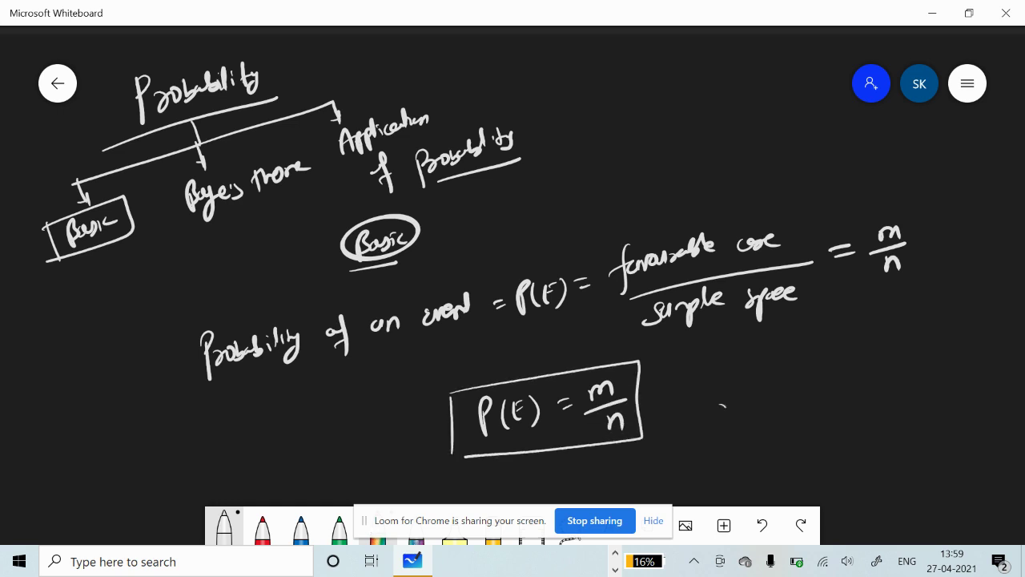
Step: Add a comma, then write 0 ≤ P(E) ≤ 1 to the right and box it
drag(721, 405, 713, 418)
drag(837, 378, 836, 404)
drag(837, 372, 854, 399)
mouse_move(870, 371)
mouse_down()
mouse_move(865, 389)
mouse_move(919, 361)
mouse_move(923, 375)
mouse_up()
drag(908, 381, 935, 378)
drag(827, 377, 814, 390)
mouse_move(812, 397)
mouse_down()
mouse_move(825, 394)
mouse_move(795, 396)
mouse_move(806, 383)
mouse_up()
mouse_move(780, 367)
mouse_down()
mouse_move(789, 421)
mouse_move(907, 338)
mouse_move(948, 365)
mouse_move(809, 415)
mouse_up()
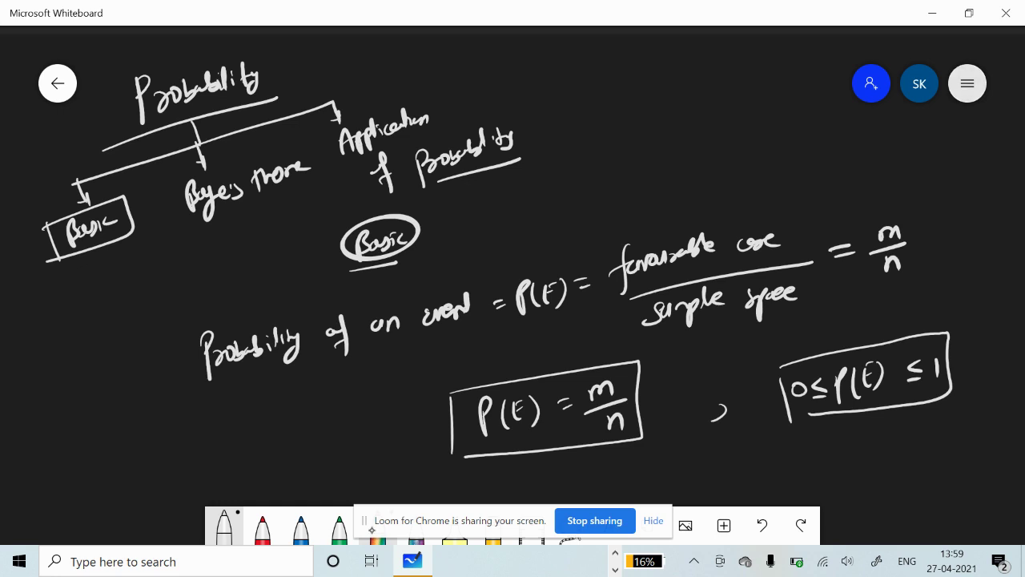
Step: Clear the canvas and write an underlined 'Sample space' heading
click(968, 83)
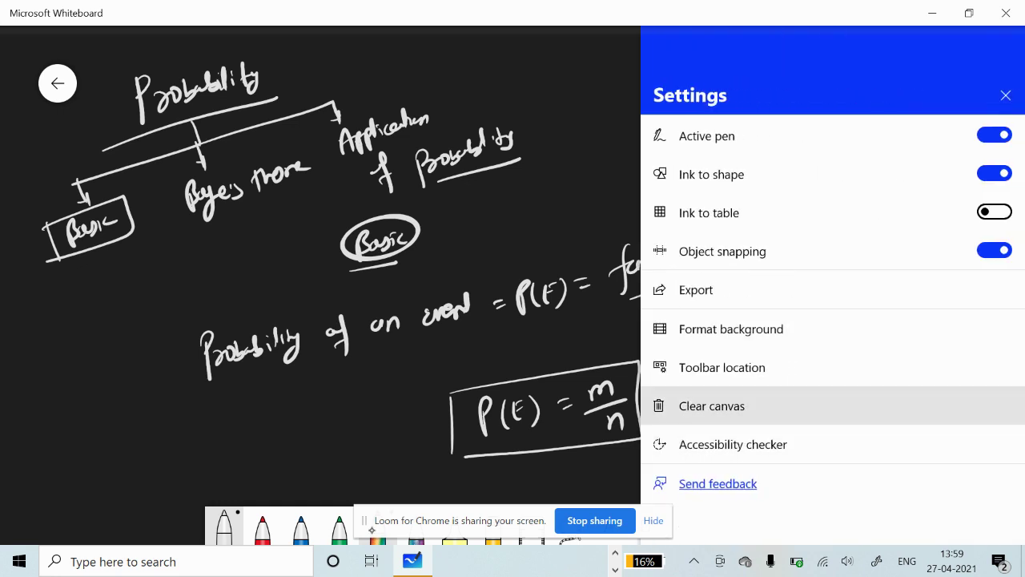
click(712, 405)
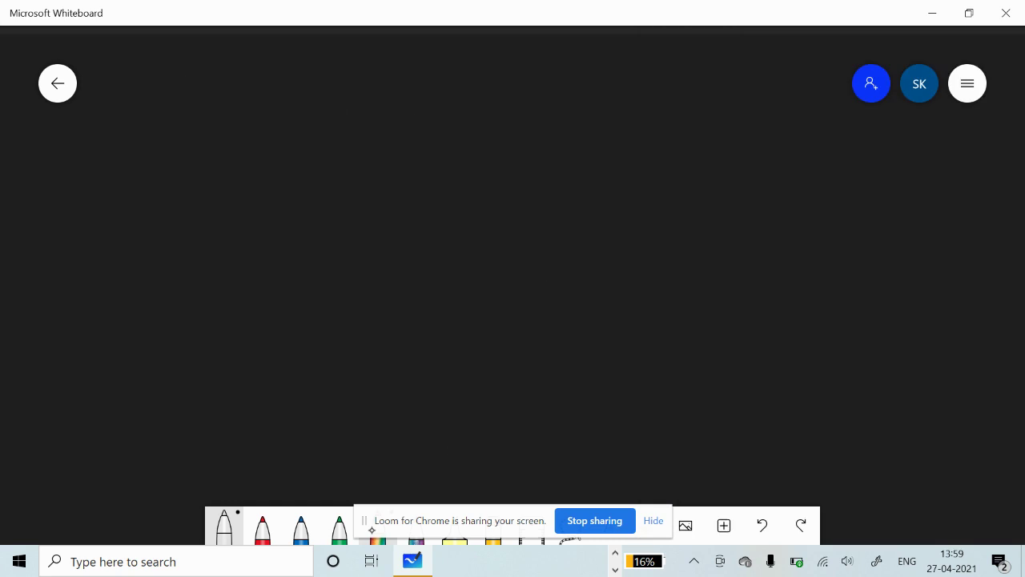
mouse_move(118, 77)
mouse_down()
mouse_move(103, 104)
mouse_move(133, 90)
mouse_move(148, 99)
mouse_move(160, 73)
mouse_move(210, 93)
mouse_move(231, 66)
mouse_move(255, 66)
mouse_up()
drag(122, 141, 271, 80)
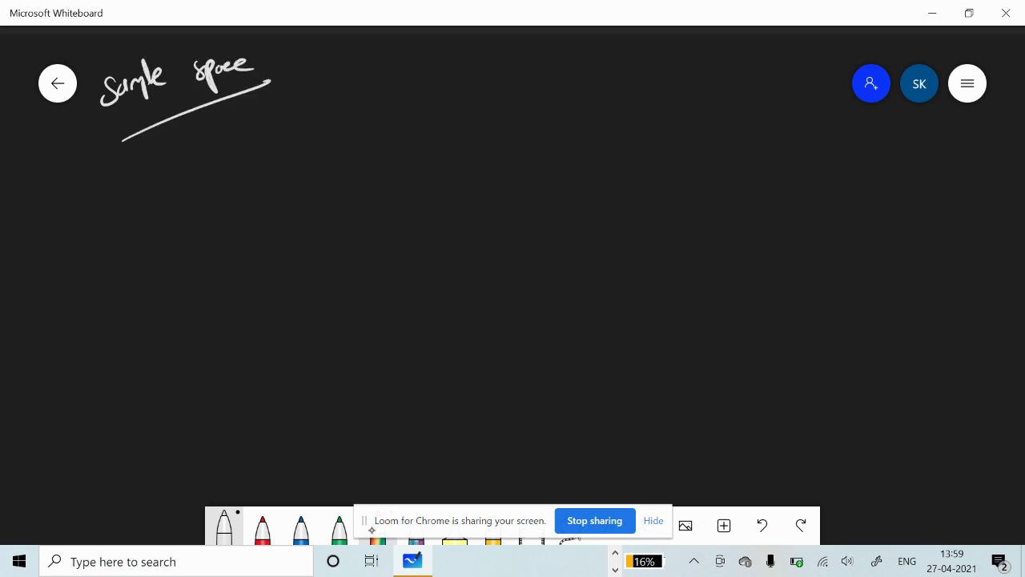
Step: Write an underlined 'Coin:' label followed by a branching mark
mouse_move(129, 170)
mouse_down()
mouse_move(119, 188)
mouse_move(139, 178)
mouse_up()
mouse_move(146, 170)
mouse_down()
mouse_move(148, 181)
mouse_move(163, 172)
mouse_up()
drag(105, 209, 167, 185)
click(175, 161)
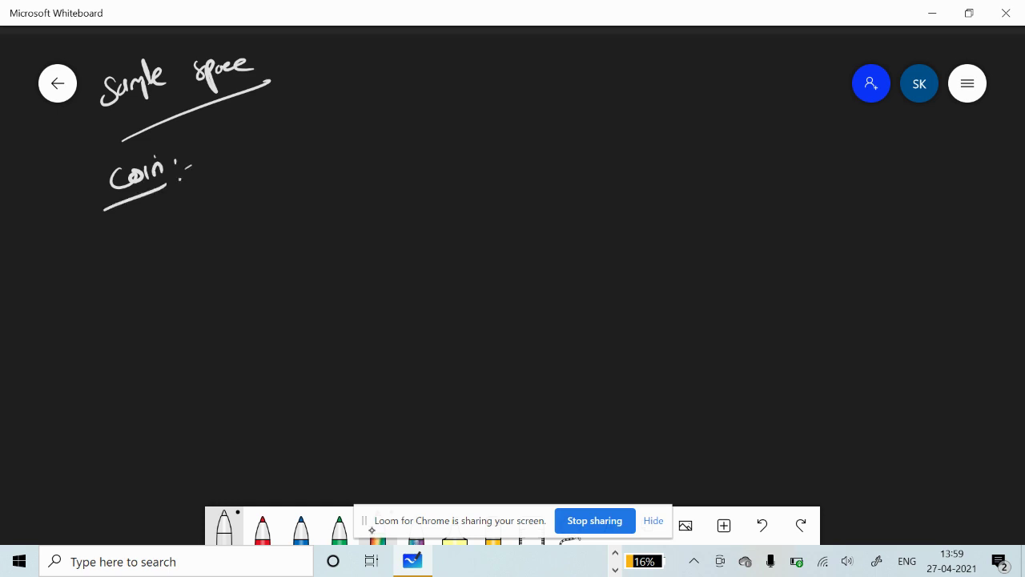
mouse_move(228, 134)
mouse_down()
mouse_move(191, 169)
mouse_move(244, 175)
mouse_up()
Step: Write 'Biased coin' on the upper branch and 'Unbiased coin' on the lower one
mouse_move(250, 119)
mouse_down()
mouse_move(249, 137)
mouse_move(257, 133)
mouse_up()
mouse_move(266, 114)
mouse_down()
mouse_move(306, 101)
mouse_move(308, 90)
mouse_move(366, 88)
mouse_up()
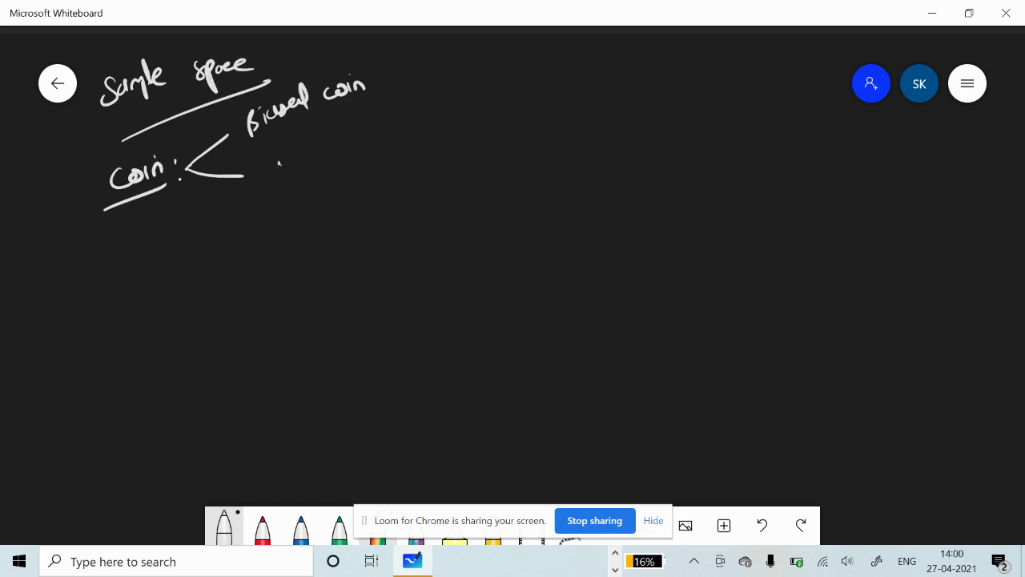
mouse_move(279, 159)
mouse_down()
mouse_move(312, 171)
mouse_move(329, 158)
mouse_up()
mouse_move(337, 143)
mouse_down()
mouse_move(337, 155)
mouse_move(357, 149)
mouse_up()
drag(364, 142, 376, 133)
mouse_move(375, 142)
mouse_down()
mouse_move(383, 114)
mouse_move(412, 143)
mouse_up()
drag(423, 136, 440, 135)
drag(446, 133, 445, 128)
drag(450, 141, 458, 137)
Step: Add the biased coin outcomes '– H/H, T/T'
drag(393, 77, 438, 80)
drag(446, 59, 457, 81)
mouse_move(468, 56)
mouse_down()
mouse_move(468, 77)
mouse_move(476, 65)
mouse_up()
mouse_move(476, 59)
mouse_down()
mouse_move(476, 72)
mouse_move(532, 70)
mouse_up()
mouse_move(523, 56)
mouse_down()
mouse_move(539, 50)
mouse_move(545, 74)
mouse_up()
mouse_move(559, 46)
mouse_down()
mouse_move(556, 66)
mouse_move(564, 42)
mouse_up()
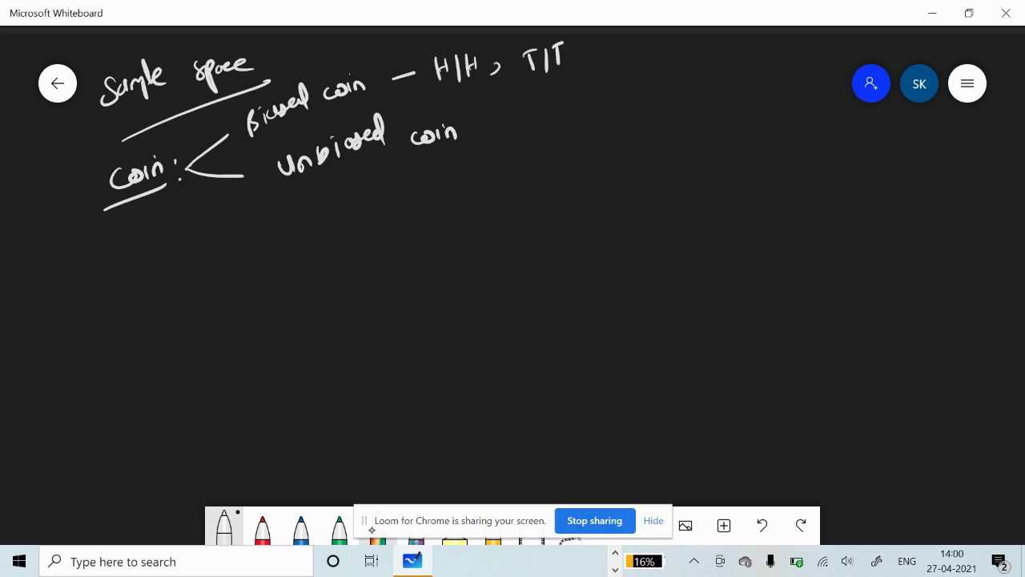
Step: Write '= H/T' for the unbiased coin and draw an arrow down to a new line
drag(483, 126, 503, 132)
mouse_move(517, 115)
mouse_down()
mouse_move(517, 138)
mouse_move(529, 126)
mouse_up()
mouse_move(528, 118)
mouse_down()
mouse_move(529, 138)
mouse_move(560, 136)
mouse_up()
drag(551, 113, 570, 107)
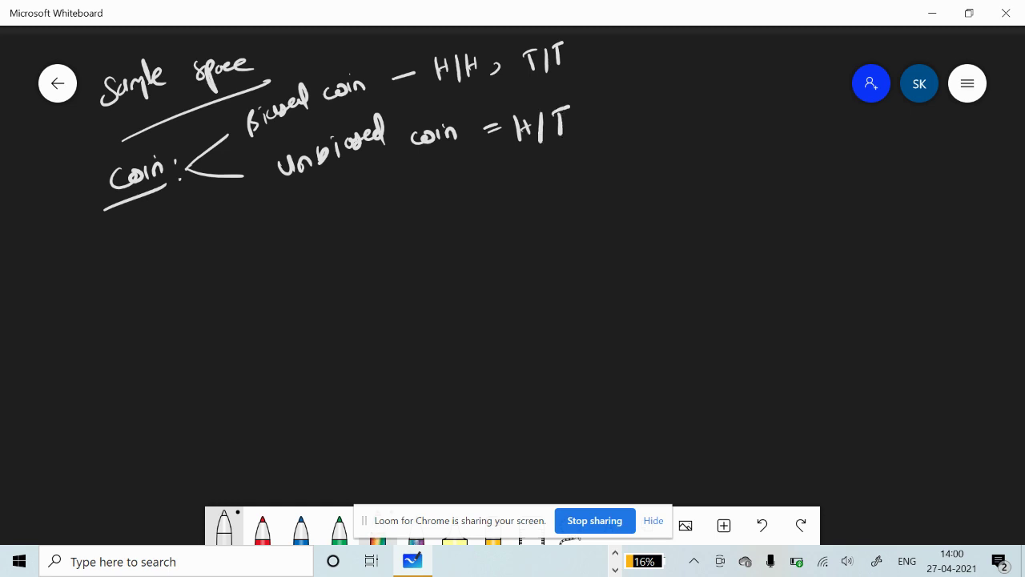
drag(253, 136, 200, 221)
mouse_move(202, 214)
mouse_down()
mouse_move(197, 223)
mouse_move(211, 221)
mouse_move(189, 260)
mouse_move(204, 264)
mouse_up()
Step: Write 'B. coin – 1-time' with 1-time underlined
mouse_move(141, 264)
mouse_down()
mouse_move(142, 286)
mouse_move(142, 274)
mouse_up()
click(157, 269)
drag(213, 252, 225, 258)
mouse_move(228, 256)
mouse_down()
mouse_move(281, 232)
mouse_move(319, 239)
mouse_move(335, 221)
mouse_up()
mouse_move(346, 207)
mouse_down()
mouse_move(347, 226)
mouse_move(357, 208)
mouse_up()
mouse_move(357, 210)
mouse_down()
mouse_move(359, 221)
mouse_move(373, 204)
mouse_up()
drag(373, 207, 386, 196)
drag(320, 255, 380, 230)
Step: Add '= toss' after 1-time and underline it
drag(417, 201, 428, 198)
drag(419, 207, 436, 206)
drag(440, 202, 464, 201)
drag(463, 187, 460, 205)
drag(434, 217, 479, 206)
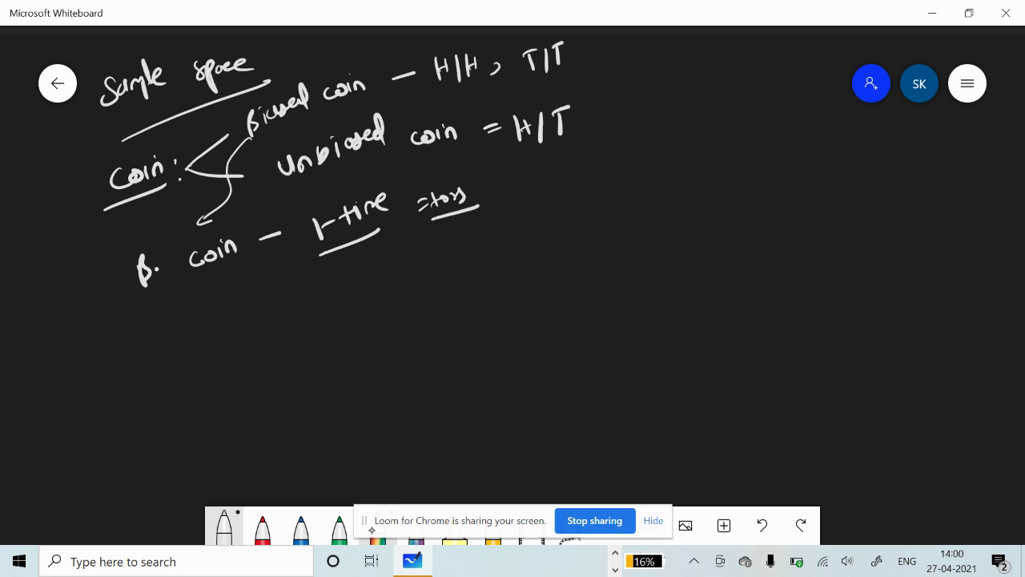
Step: Begin the Probability line and write a circled H/H outcome left of it
mouse_move(174, 326)
mouse_down()
mouse_move(183, 365)
mouse_move(177, 343)
mouse_up()
drag(64, 287, 68, 311)
drag(74, 283, 85, 307)
drag(99, 273, 101, 299)
mouse_move(104, 254)
mouse_down()
mouse_move(132, 264)
mouse_move(122, 290)
mouse_up()
mouse_move(106, 274)
mouse_down()
mouse_move(112, 280)
mouse_move(57, 347)
mouse_up()
drag(99, 282, 110, 281)
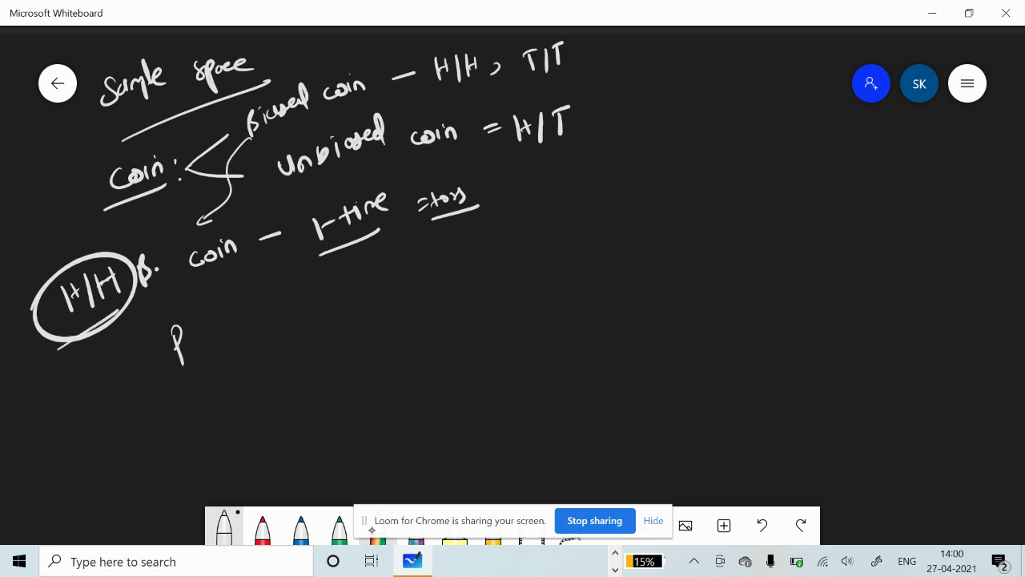
Step: Write 'Probability of getting a tail = 0' and underline it
mouse_move(186, 347)
mouse_down()
mouse_move(225, 336)
mouse_move(257, 289)
mouse_move(272, 294)
mouse_move(285, 333)
mouse_up()
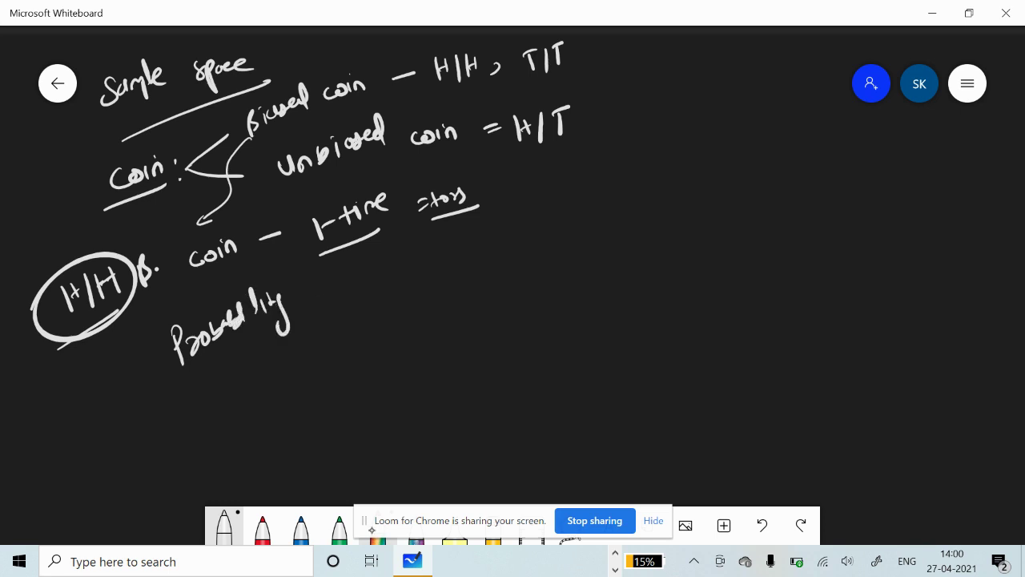
drag(315, 295, 326, 290)
mouse_move(343, 277)
mouse_down()
mouse_move(346, 330)
mouse_move(344, 302)
mouse_move(386, 329)
mouse_up()
mouse_move(392, 288)
mouse_down()
mouse_move(413, 292)
mouse_move(426, 267)
mouse_up()
mouse_move(422, 264)
mouse_down()
mouse_move(461, 293)
mouse_move(432, 262)
mouse_up()
mouse_move(492, 256)
mouse_down()
mouse_move(482, 266)
mouse_move(495, 266)
mouse_up()
mouse_move(516, 240)
mouse_down()
mouse_move(515, 265)
mouse_move(529, 242)
mouse_up()
mouse_move(529, 244)
mouse_down()
mouse_move(534, 253)
mouse_move(551, 248)
mouse_up()
drag(576, 229, 588, 226)
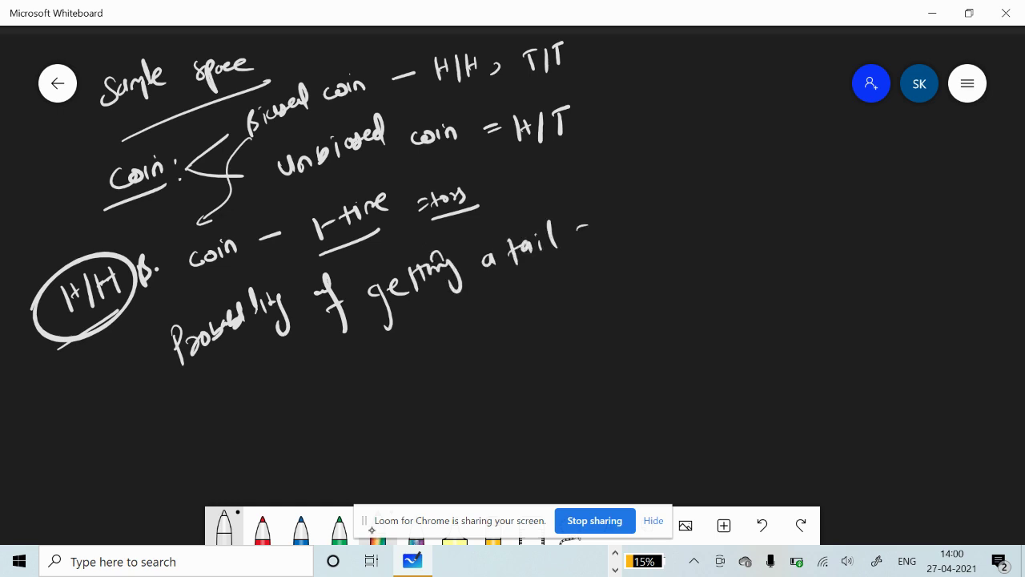
mouse_move(665, 205)
mouse_down()
mouse_move(650, 224)
mouse_move(666, 206)
mouse_up()
drag(614, 250, 702, 217)
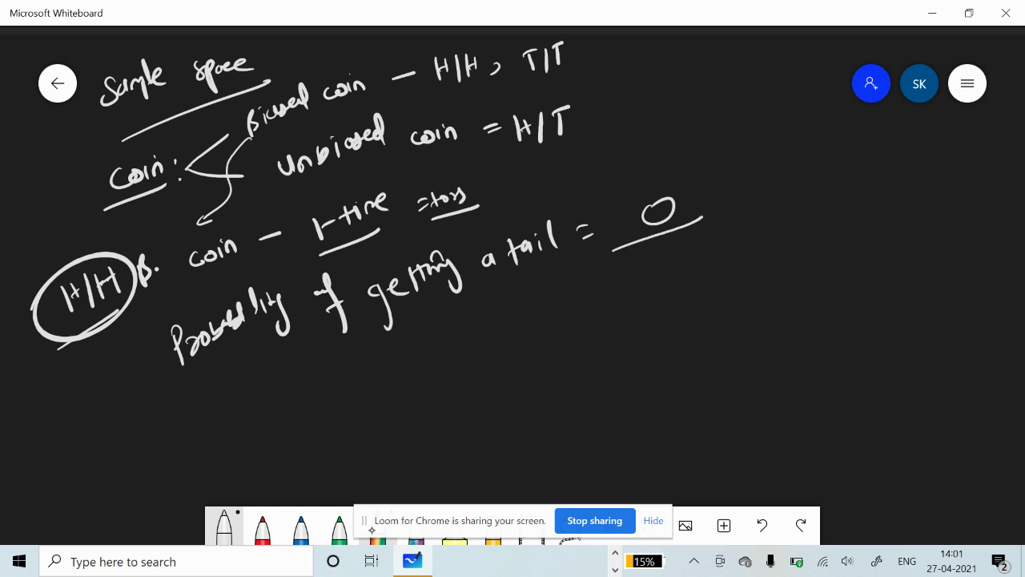
Step: Complete the tail probability as 0/2 = 0 and start a new 'Probability' line
drag(661, 245, 685, 266)
drag(732, 216, 742, 215)
drag(734, 222, 763, 200)
drag(761, 229, 795, 216)
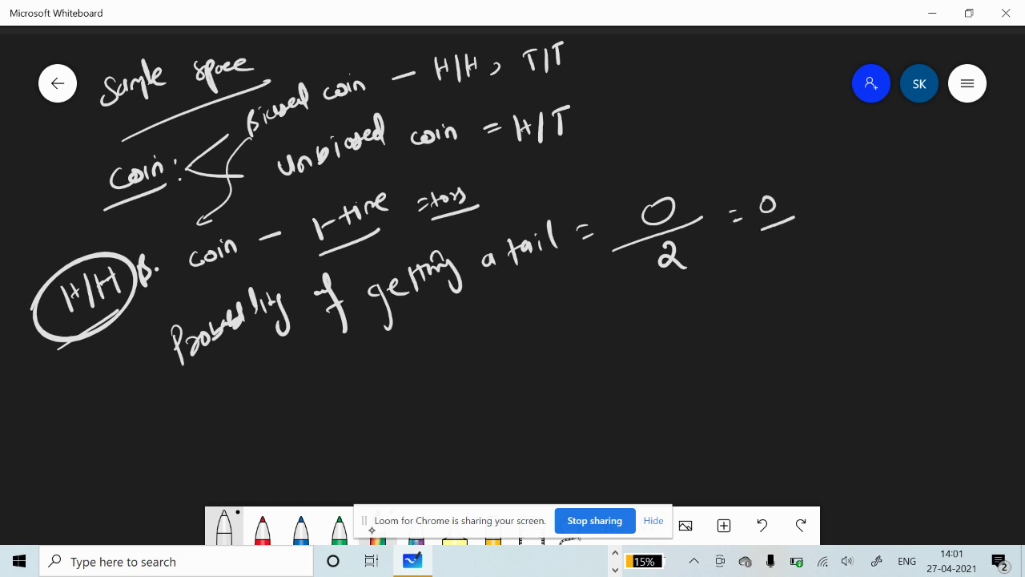
mouse_move(229, 405)
mouse_down()
mouse_move(235, 446)
mouse_move(232, 429)
mouse_move(263, 417)
mouse_up()
mouse_move(273, 395)
mouse_down()
mouse_move(277, 415)
mouse_move(329, 383)
mouse_move(327, 412)
mouse_up()
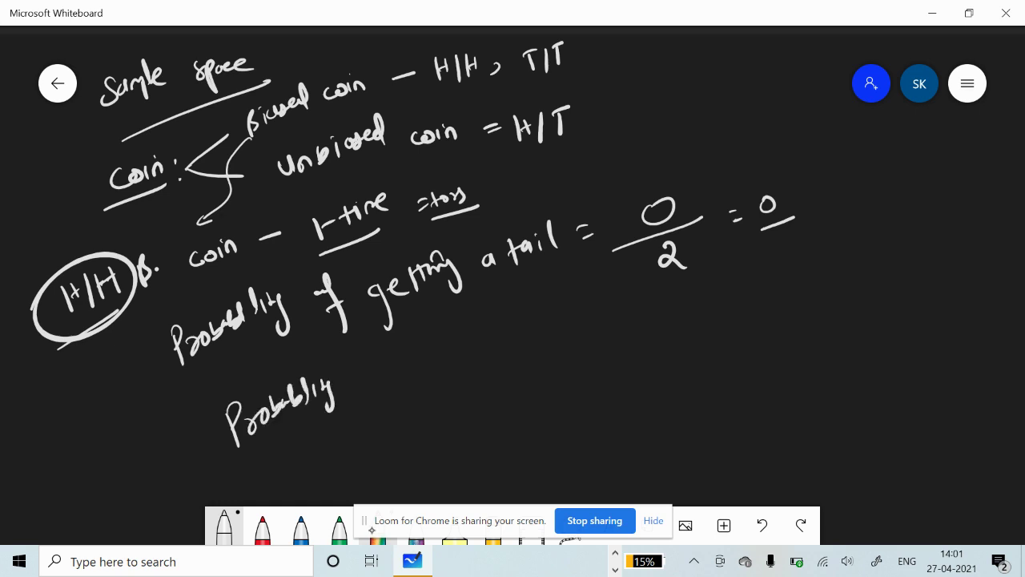
Step: Continue the line as 'of getting head = 2/2 = 1'
drag(401, 366, 388, 404)
mouse_move(437, 366)
mouse_down()
mouse_move(428, 400)
mouse_move(459, 348)
mouse_move(503, 344)
mouse_move(501, 375)
mouse_up()
mouse_move(482, 342)
mouse_down()
mouse_move(491, 334)
mouse_move(528, 357)
mouse_up()
drag(530, 346, 551, 344)
drag(561, 333, 567, 316)
drag(582, 328, 658, 332)
mouse_move(632, 349)
mouse_down()
mouse_move(630, 362)
mouse_move(646, 367)
mouse_up()
drag(672, 328, 683, 325)
drag(674, 334, 684, 331)
drag(713, 309, 715, 335)
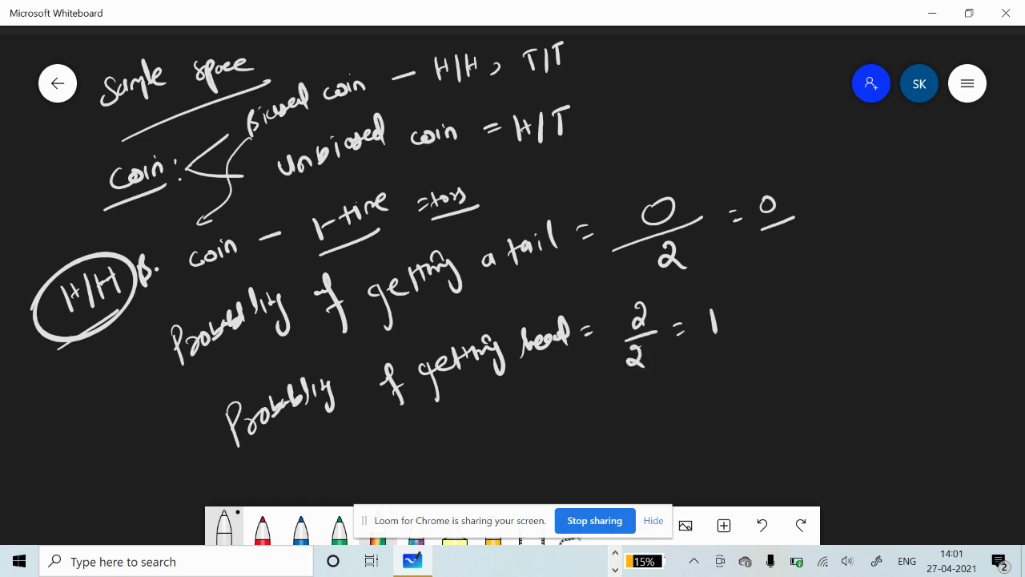
Step: Write 0 ≤ P(E) ≤ 1 below the head probability and box it
mouse_move(549, 426)
mouse_down()
mouse_move(548, 462)
mouse_move(551, 447)
mouse_move(583, 455)
mouse_up()
mouse_move(594, 426)
mouse_down()
mouse_move(592, 447)
mouse_move(605, 432)
mouse_move(611, 453)
mouse_up()
drag(526, 436, 525, 453)
mouse_move(511, 465)
mouse_down()
mouse_move(524, 459)
mouse_move(489, 443)
mouse_up()
mouse_move(639, 424)
mouse_down()
mouse_move(648, 417)
mouse_move(652, 431)
mouse_up()
drag(642, 438, 664, 437)
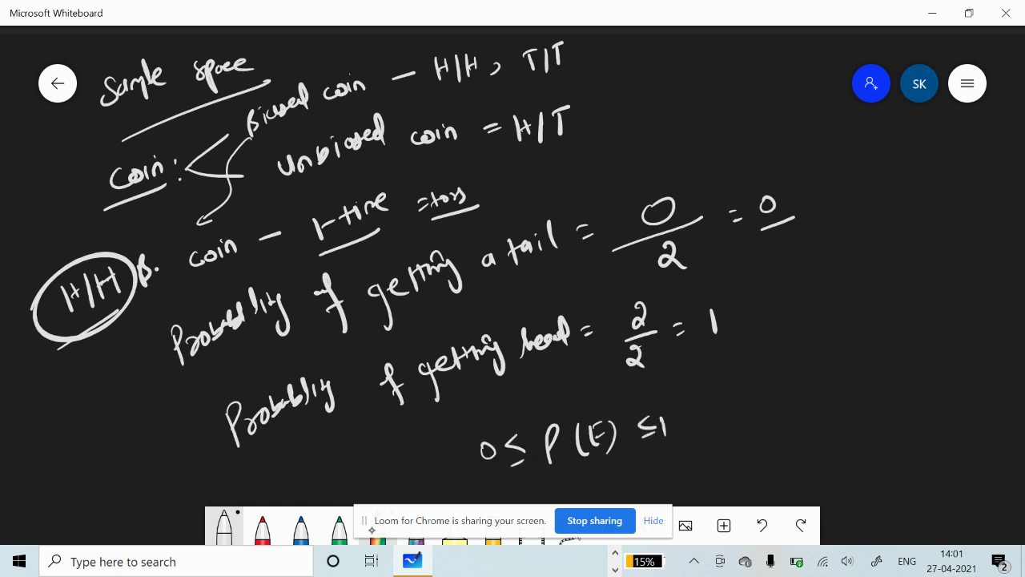
mouse_move(454, 437)
mouse_down()
mouse_move(463, 478)
mouse_move(727, 386)
mouse_move(573, 465)
mouse_move(497, 478)
mouse_up()
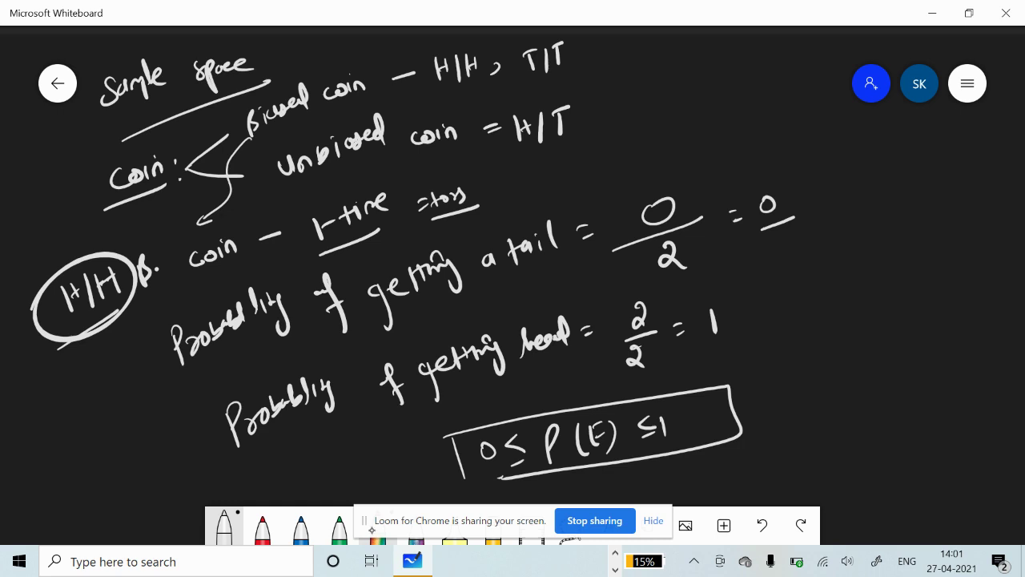
Step: Clear the canvas and write an underlined 'Unbiased coin = H|T' at the top left
click(968, 84)
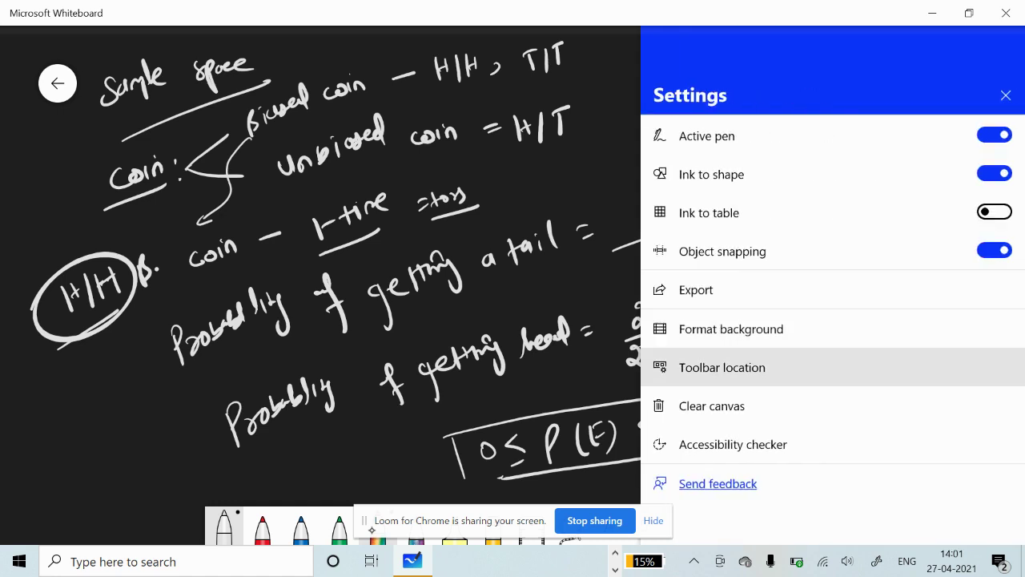
click(712, 406)
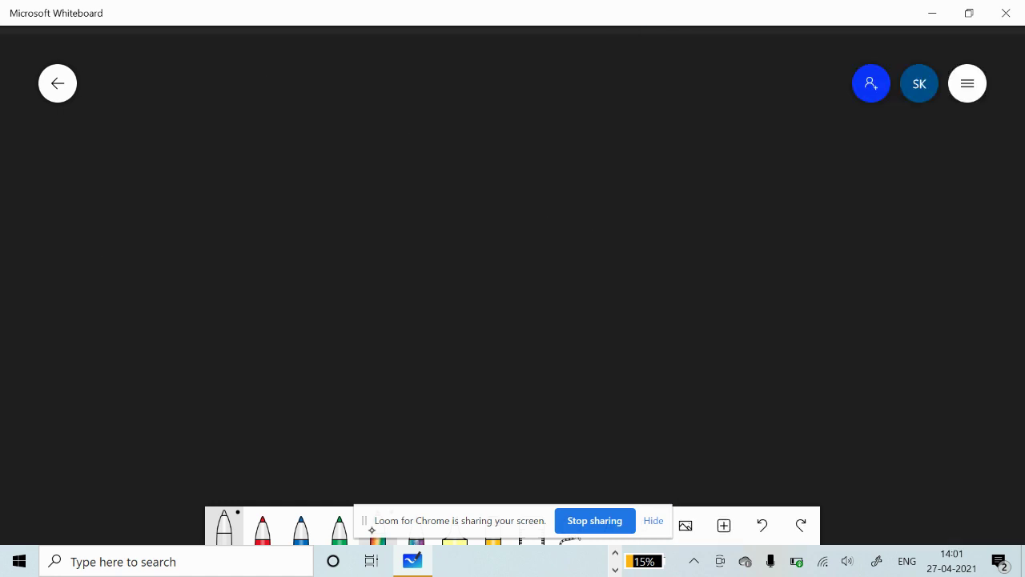
mouse_move(124, 90)
mouse_down()
mouse_move(155, 102)
mouse_move(211, 70)
mouse_move(221, 49)
mouse_move(290, 66)
mouse_up()
drag(142, 128, 291, 93)
drag(315, 68, 356, 83)
mouse_move(365, 58)
mouse_down()
mouse_move(366, 75)
mouse_move(371, 66)
mouse_up()
mouse_move(383, 52)
mouse_down()
mouse_move(380, 84)
mouse_move(396, 79)
mouse_up()
drag(388, 61, 409, 54)
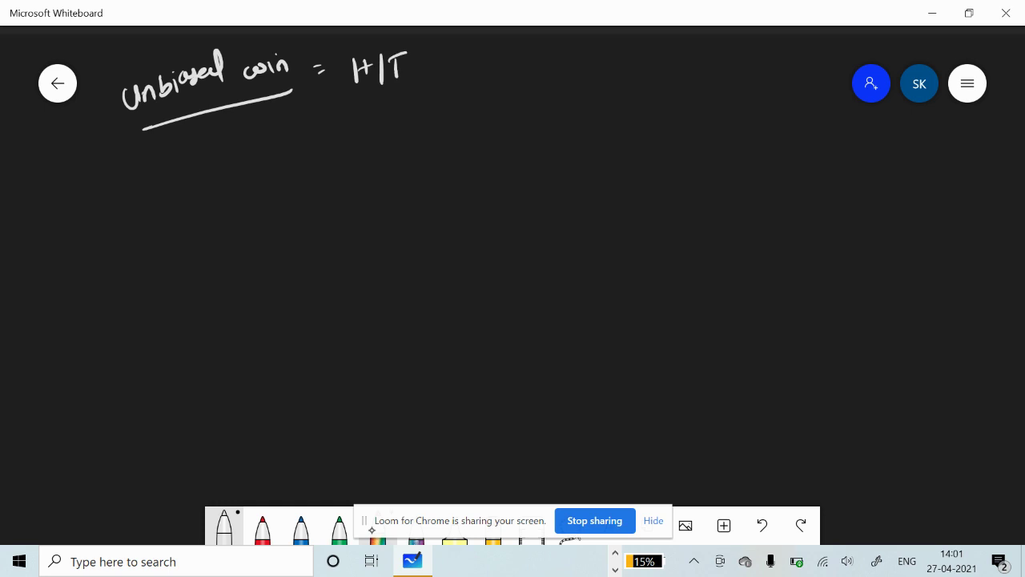
drag(362, 97, 412, 81)
drag(364, 56, 393, 92)
drag(352, 93, 408, 92)
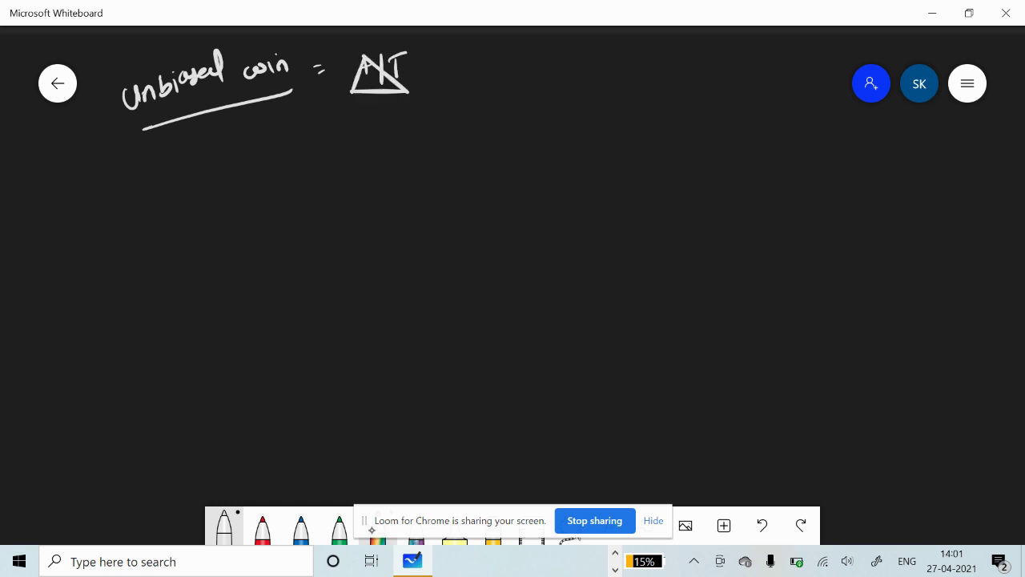
Step: Write 'sample space = 2^n' on the next line
drag(164, 172, 157, 191)
mouse_move(168, 170)
mouse_down()
mouse_move(172, 181)
mouse_move(181, 167)
mouse_up()
mouse_move(184, 169)
mouse_down()
mouse_move(204, 188)
mouse_move(230, 157)
mouse_move(285, 169)
mouse_up()
drag(290, 144, 308, 145)
drag(309, 142, 325, 148)
mouse_move(351, 143)
mouse_down()
mouse_move(421, 128)
mouse_move(425, 149)
mouse_move(443, 132)
mouse_up()
Step: Define n as the number of times we are tossing and box the formula
drag(509, 136, 583, 117)
drag(620, 118, 641, 133)
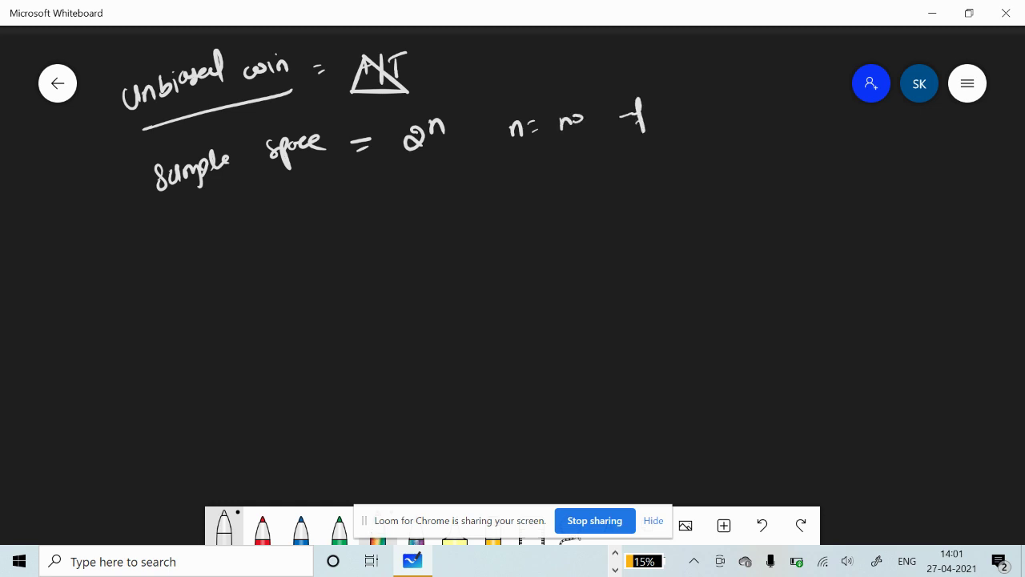
mouse_move(670, 98)
mouse_down()
mouse_move(668, 119)
mouse_move(708, 96)
mouse_move(706, 110)
mouse_move(781, 93)
mouse_up()
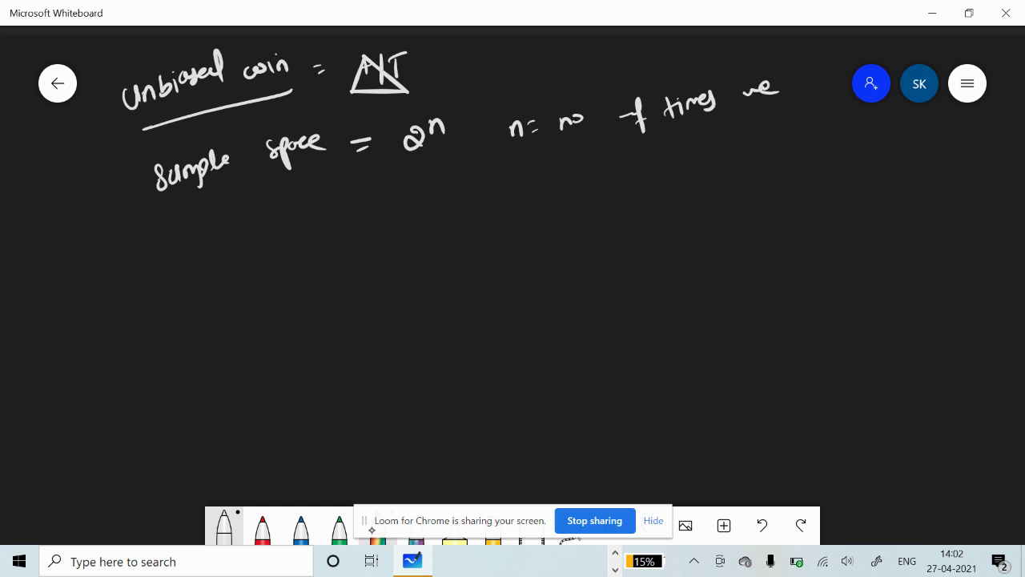
drag(696, 131, 694, 150)
mouse_move(650, 154)
mouse_down()
mouse_move(749, 127)
mouse_move(750, 148)
mouse_move(711, 158)
mouse_move(768, 146)
mouse_up()
mouse_move(114, 151)
mouse_down()
mouse_move(128, 219)
mouse_move(400, 95)
mouse_move(461, 138)
mouse_move(136, 230)
mouse_move(201, 261)
mouse_move(252, 250)
mouse_up()
Step: Write the odd and even lines as S.S = 2^(n-1) for odd and even number of times
mouse_move(260, 240)
mouse_down()
mouse_move(343, 227)
mouse_move(379, 234)
mouse_move(410, 227)
mouse_move(409, 216)
mouse_move(401, 232)
mouse_move(417, 237)
mouse_move(450, 214)
mouse_up()
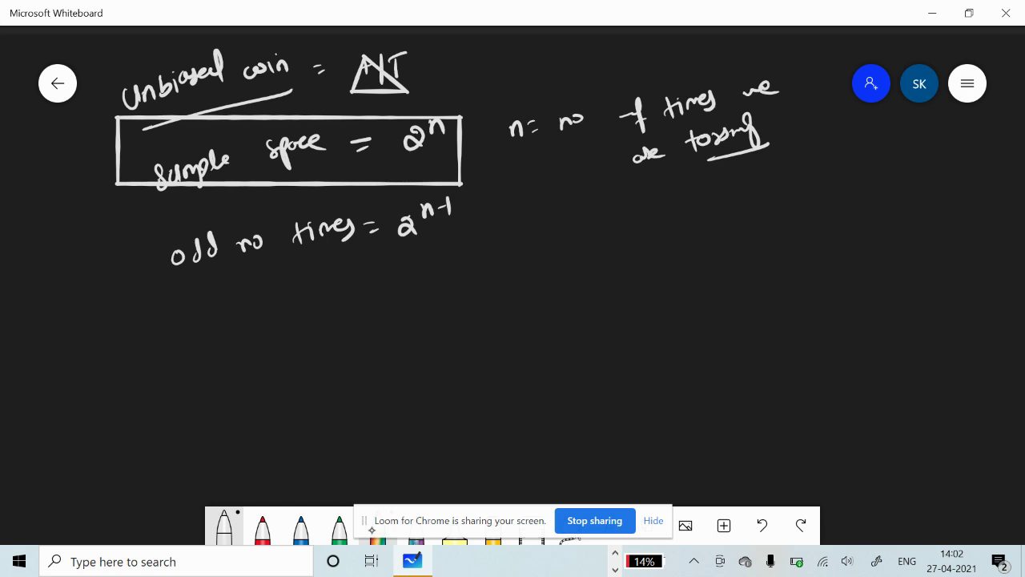
drag(140, 258, 145, 260)
mouse_move(72, 264)
mouse_down()
mouse_move(100, 343)
mouse_move(167, 315)
mouse_move(175, 323)
mouse_move(200, 296)
mouse_move(325, 286)
mouse_move(340, 306)
mouse_move(367, 270)
mouse_move(385, 287)
mouse_move(415, 277)
mouse_up()
mouse_move(427, 268)
mouse_down()
mouse_move(464, 259)
mouse_move(476, 278)
mouse_move(490, 245)
mouse_move(511, 258)
mouse_up()
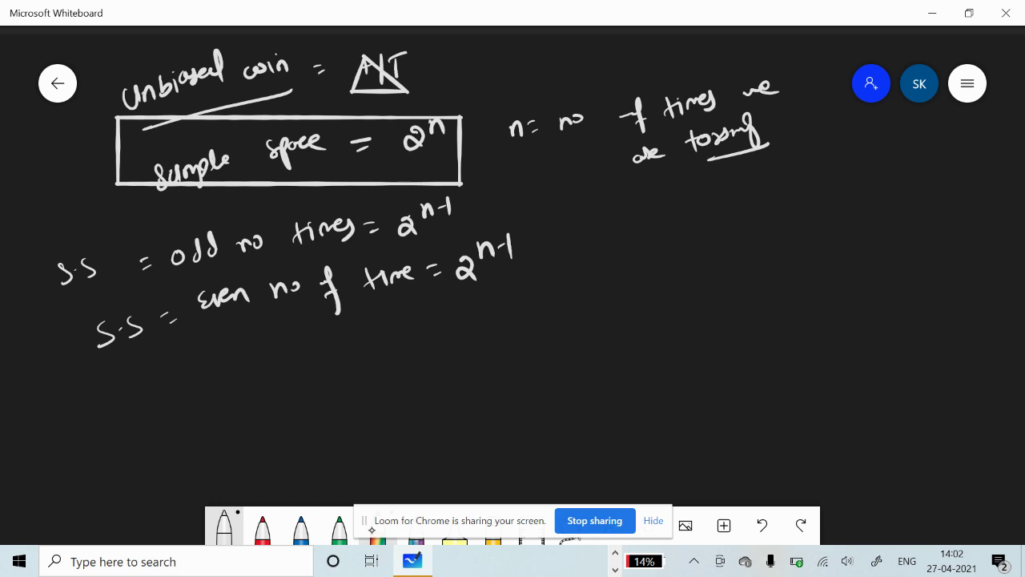
Step: Write and box the example n = 3, then write S.S = 2³ = 8 beside it, underlined
mouse_move(255, 379)
mouse_down()
mouse_move(257, 394)
mouse_move(272, 396)
mouse_up()
mouse_move(280, 385)
mouse_down()
mouse_move(320, 376)
mouse_move(312, 387)
mouse_up()
mouse_move(244, 418)
mouse_down()
mouse_move(357, 405)
mouse_move(261, 370)
mouse_move(362, 402)
mouse_up()
drag(432, 343, 432, 367)
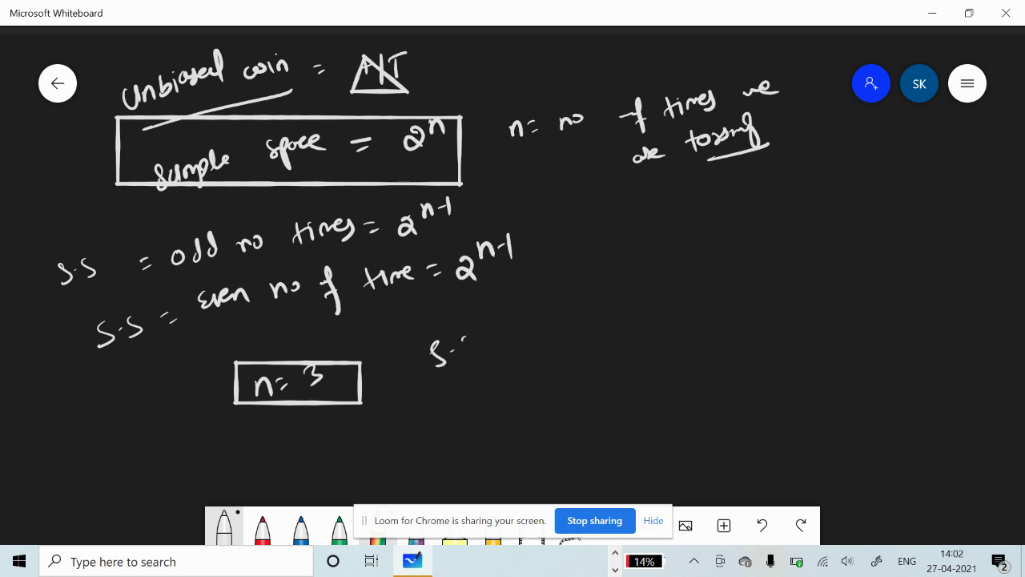
drag(474, 341, 465, 359)
drag(486, 337, 533, 345)
drag(541, 299, 543, 321)
drag(564, 317, 620, 295)
drag(606, 340, 649, 322)
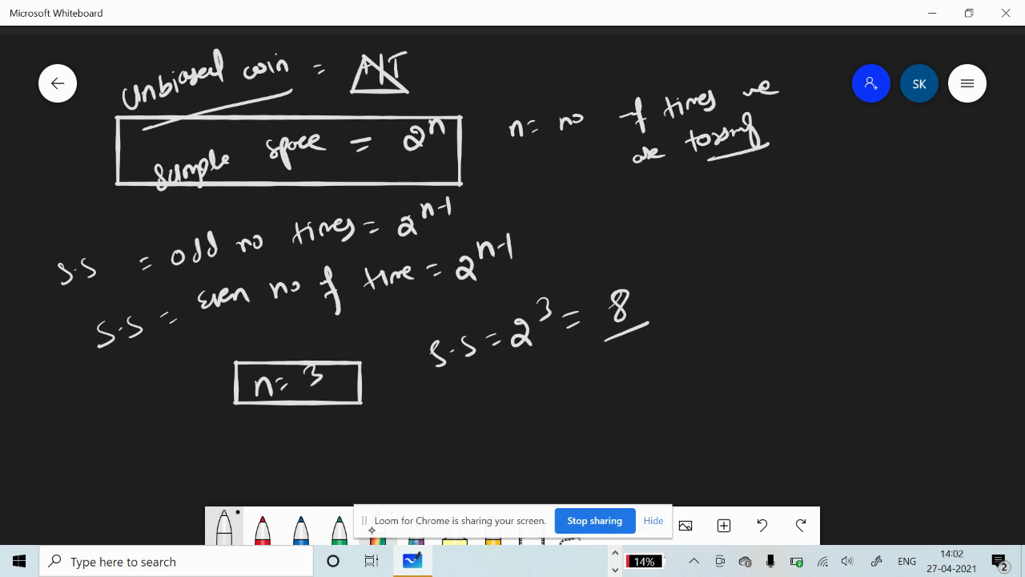
Step: Start a second example below the box: n = 2, S.S =
drag(282, 463, 332, 455)
drag(351, 447, 348, 458)
mouse_move(469, 415)
mouse_down()
mouse_move(455, 435)
mouse_move(485, 429)
mouse_up()
drag(509, 415, 521, 412)
drag(510, 420, 520, 418)
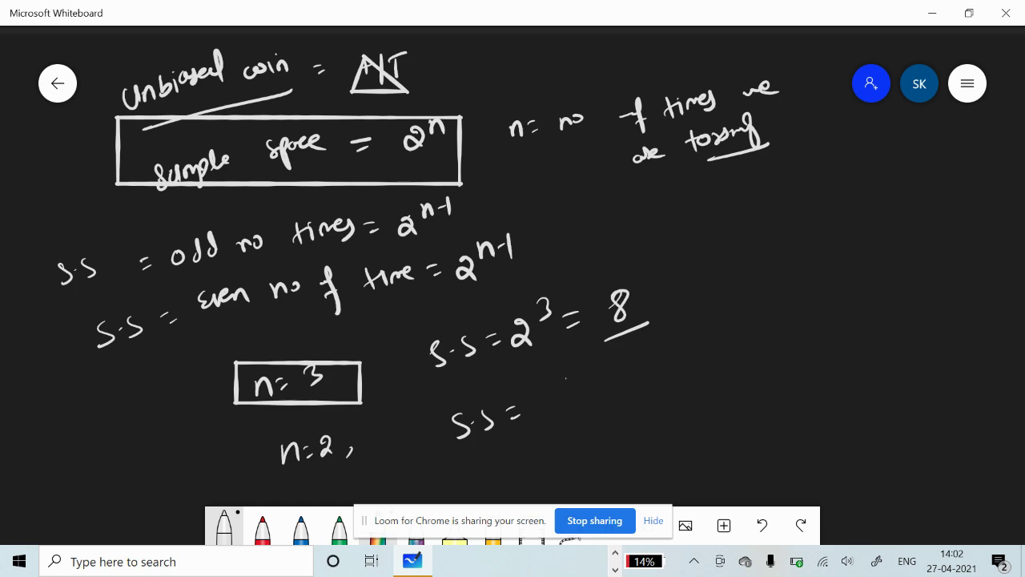